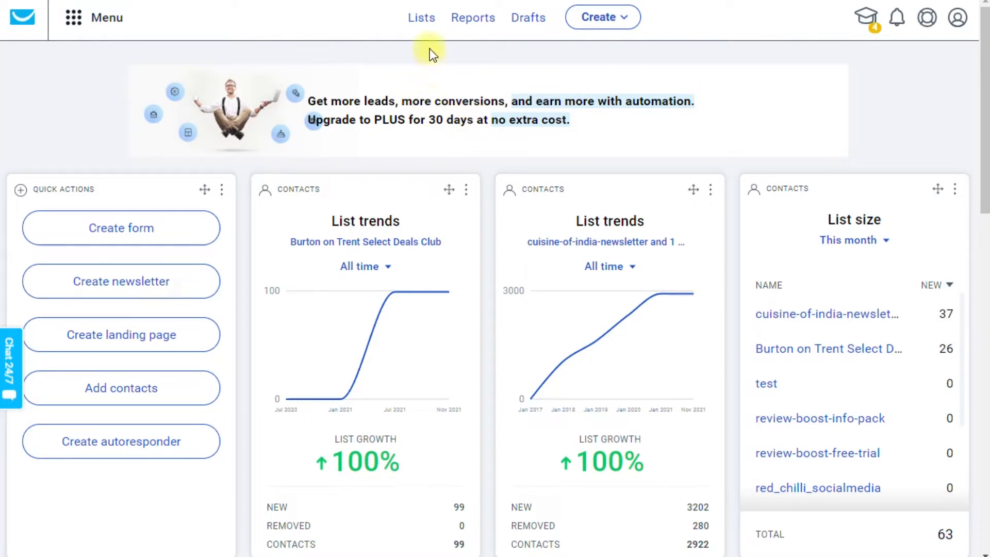
# Create a new contact list named "Olivia Dining Newsletter".
pyautogui.click(421, 21)
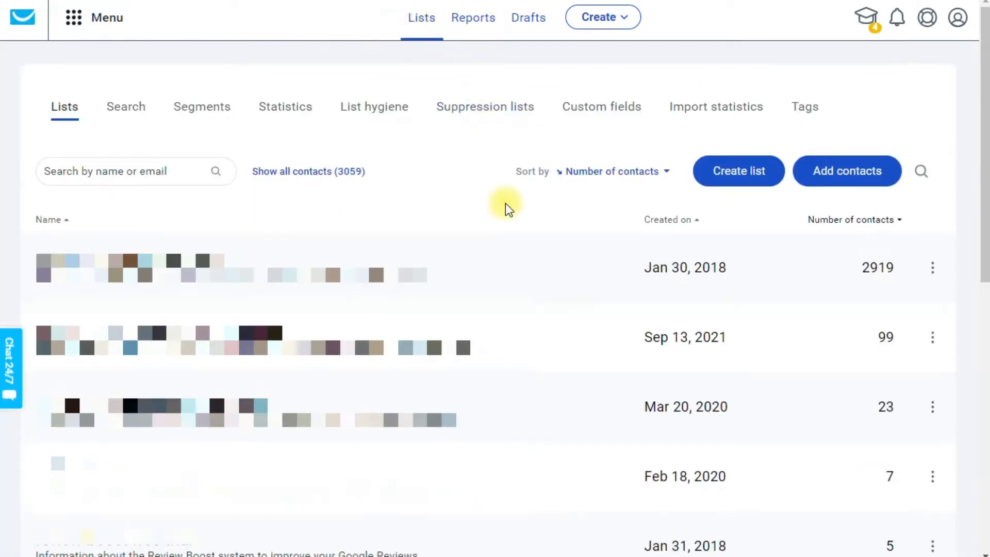
pyautogui.click(729, 175)
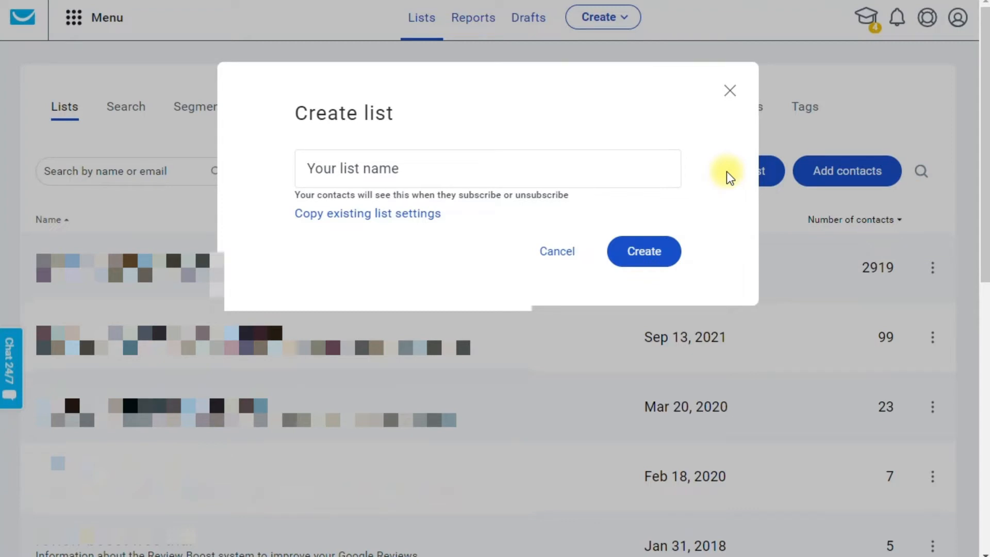
pyautogui.click(413, 165)
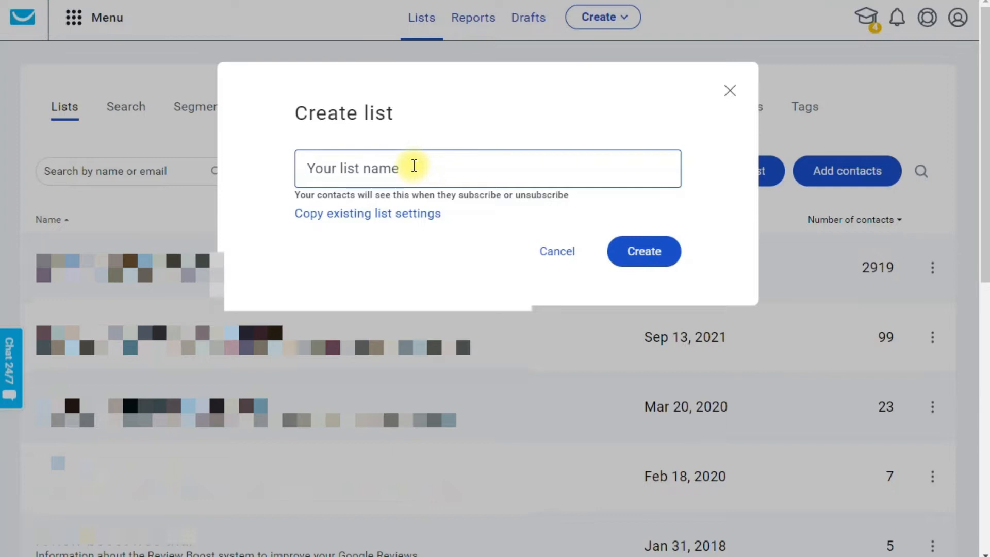
pyautogui.write('Ol')
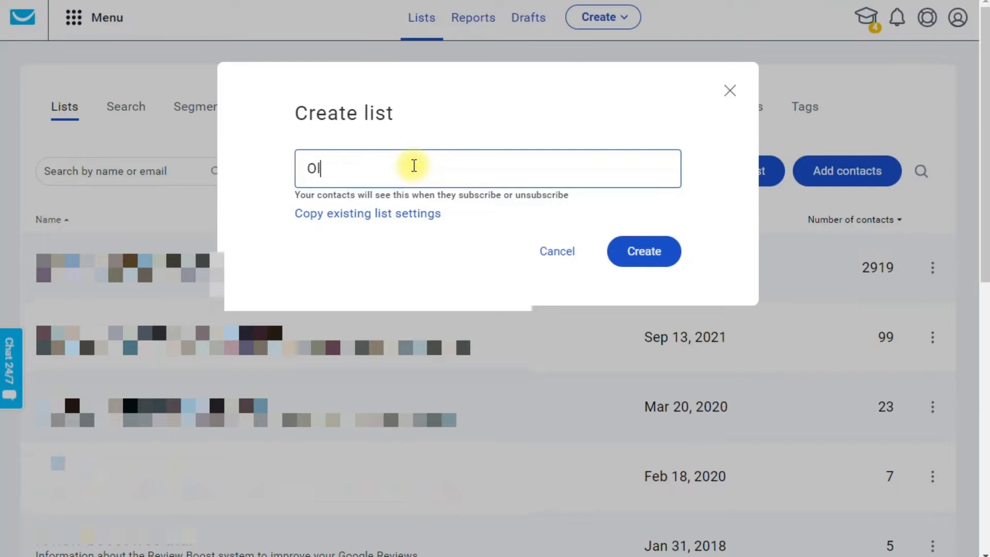
pyautogui.write('ivia Dining')
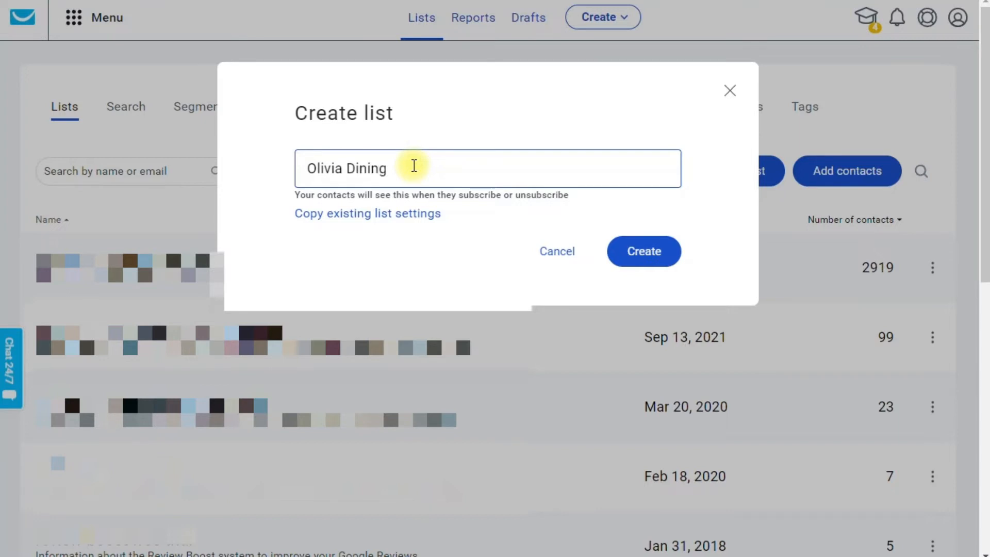
pyautogui.write(' Newsletter')
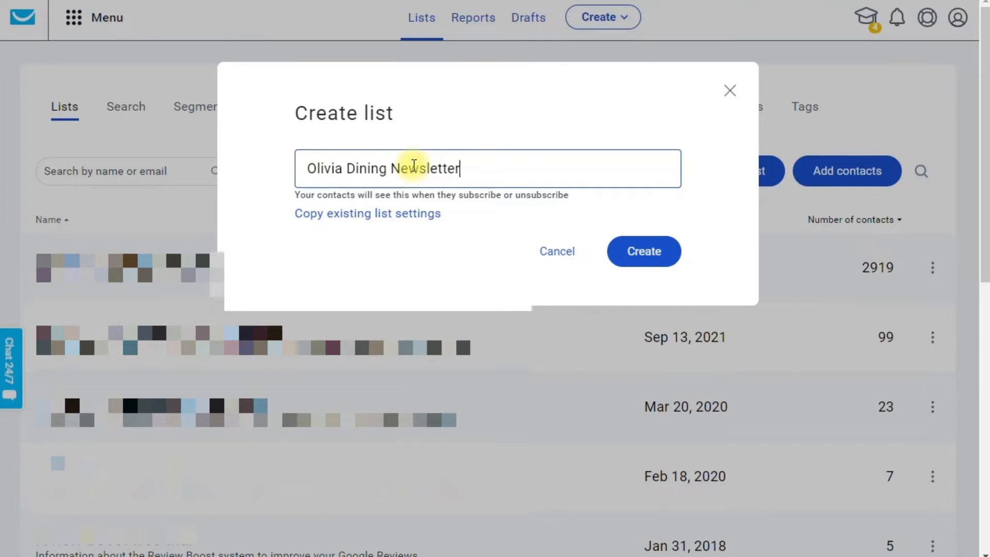
pyautogui.click(638, 253)
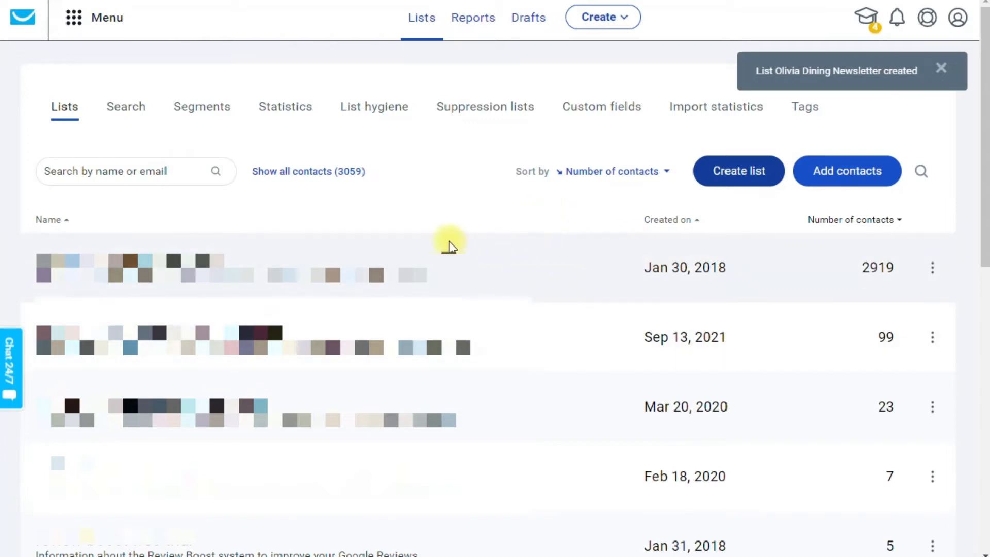
# Find the Olivia Dining Newsletter list among the contact lists and open its settings.
pyautogui.scroll(-6, 431, 248)
pyautogui.scroll(3, 425, 248)
pyautogui.scroll(-5, 433, 247)
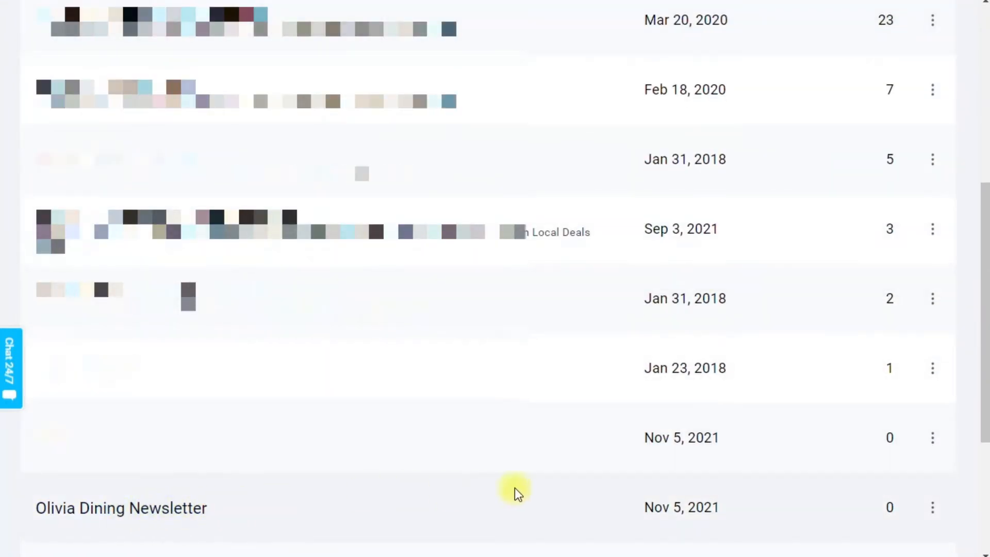
pyautogui.click(933, 508)
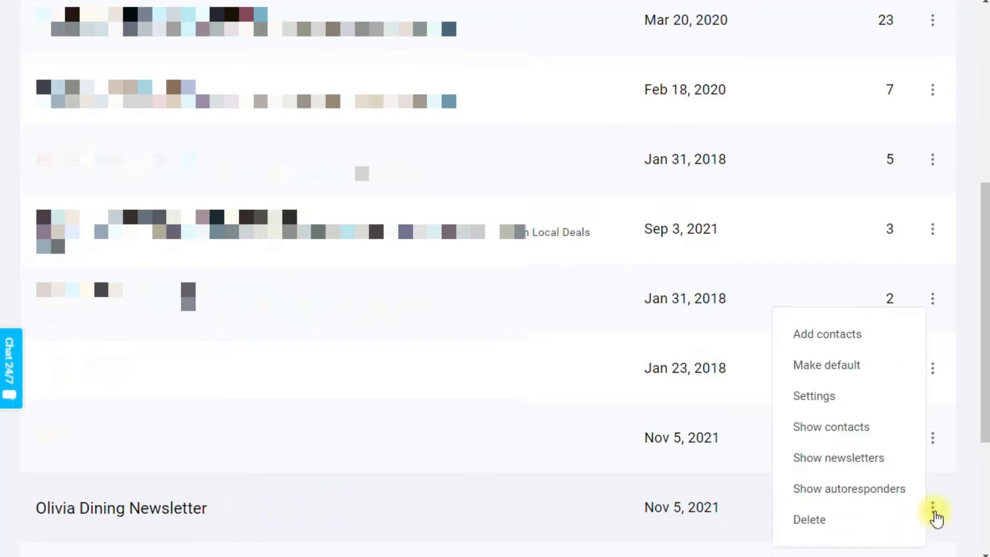
pyautogui.click(932, 520)
pyautogui.click(931, 515)
pyautogui.click(828, 400)
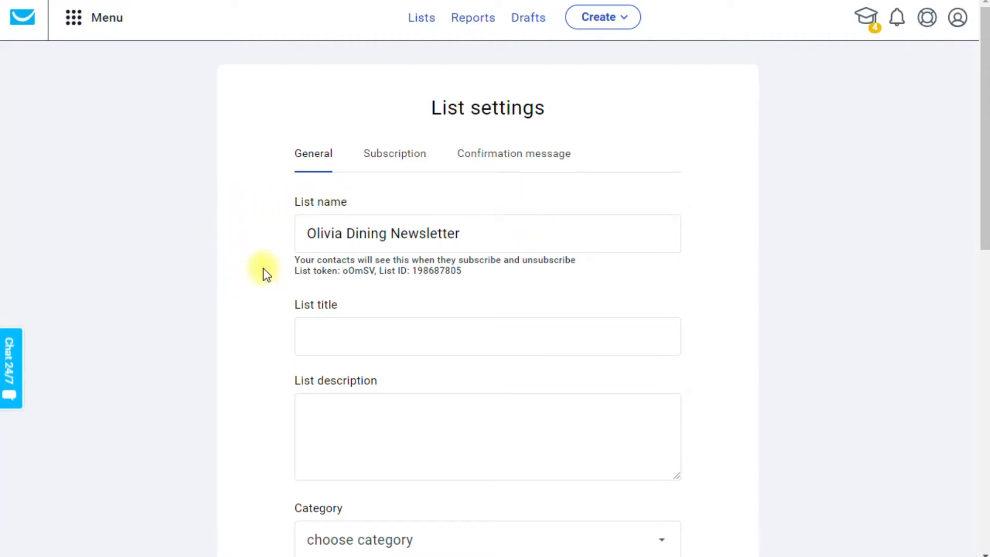
# Copy the list name "Olivia Dining Newsletter" into the list title.
pyautogui.scroll(-2, 264, 269)
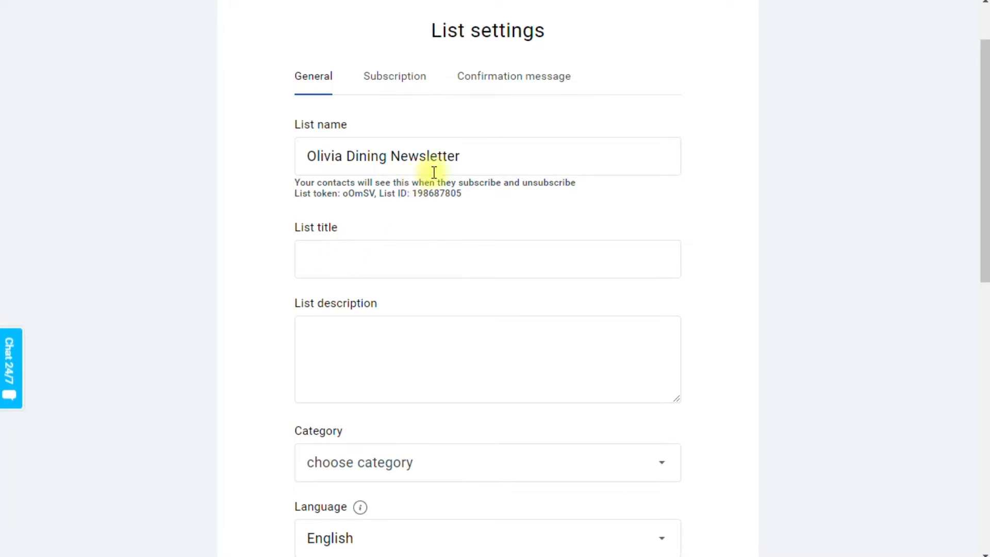
pyautogui.moveTo(471, 157); pyautogui.dragTo(292, 156)
pyautogui.hotkey('ctrl', 'c')
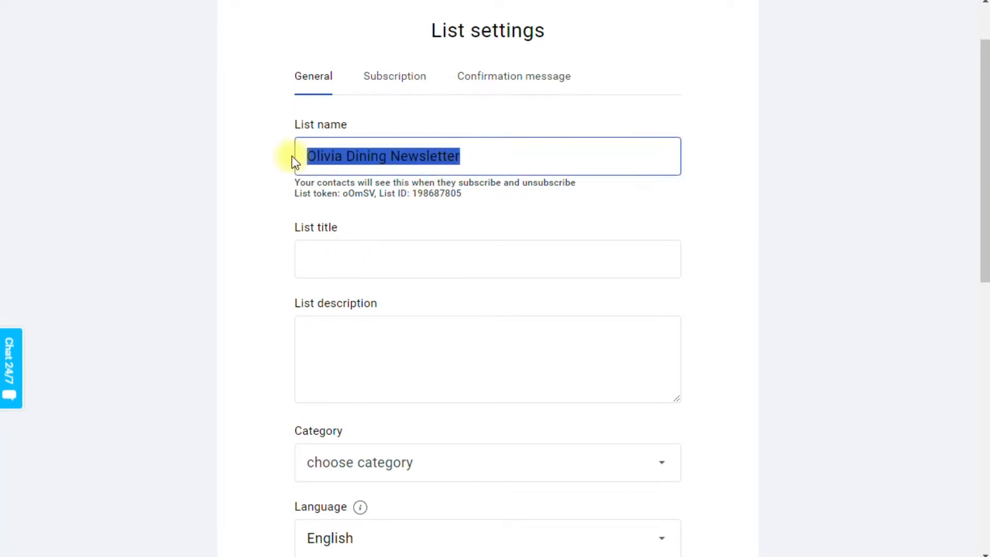
pyautogui.click(330, 253)
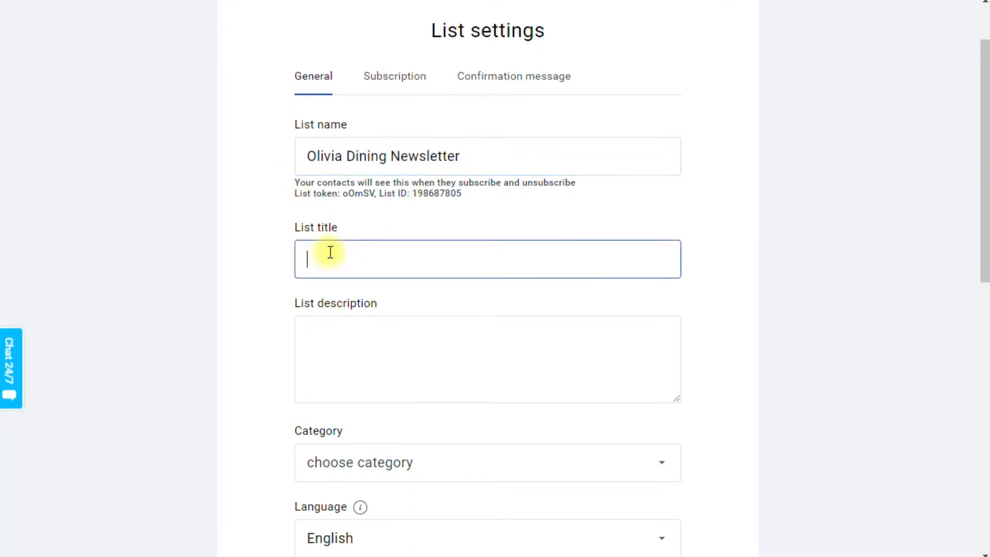
pyautogui.hotkey('ctrl', 'v')
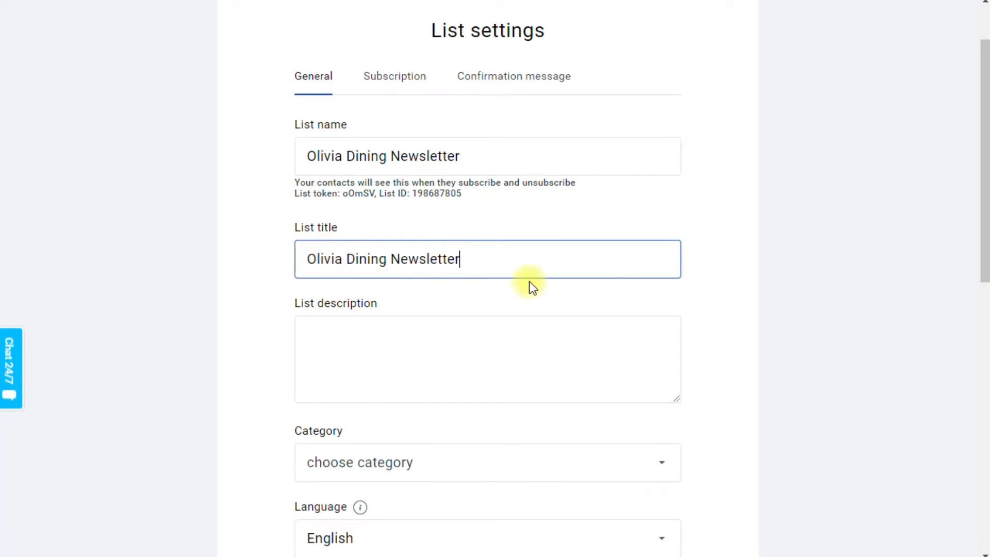
# Leave the list description empty and set the list's category to Restaurants & Food.
pyautogui.scroll(-3, 664, 254)
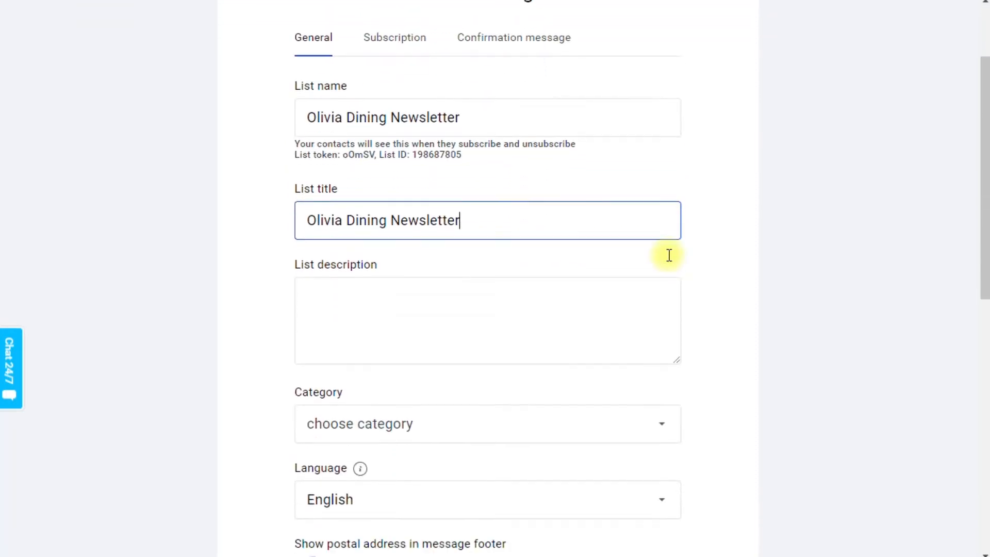
pyautogui.click(438, 258)
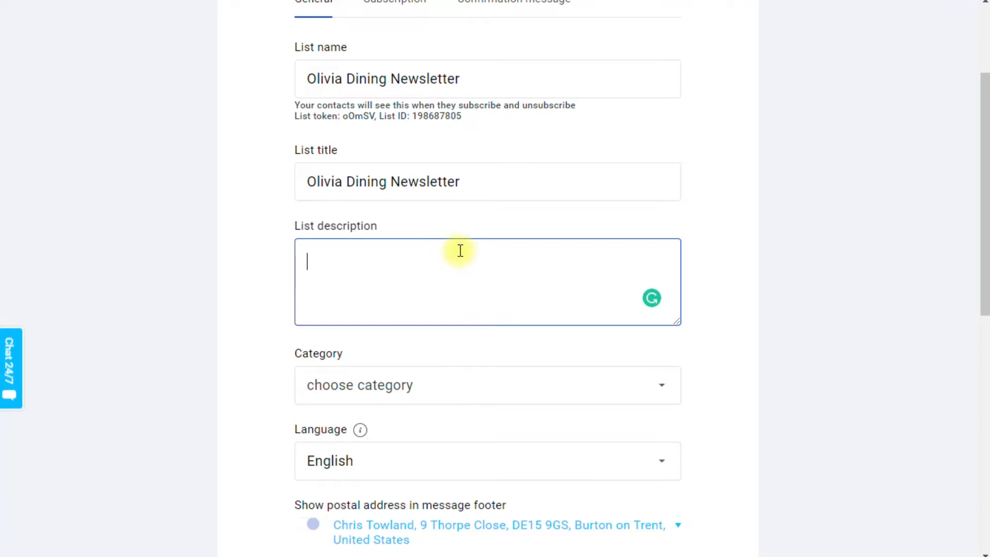
pyautogui.click(802, 318)
pyautogui.scroll(-2, 809, 318)
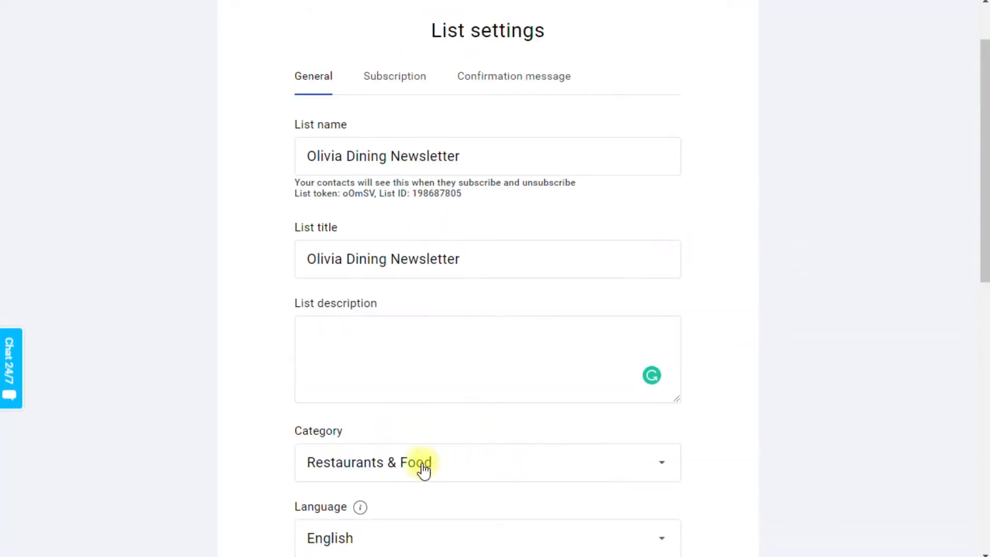
pyautogui.click(417, 469)
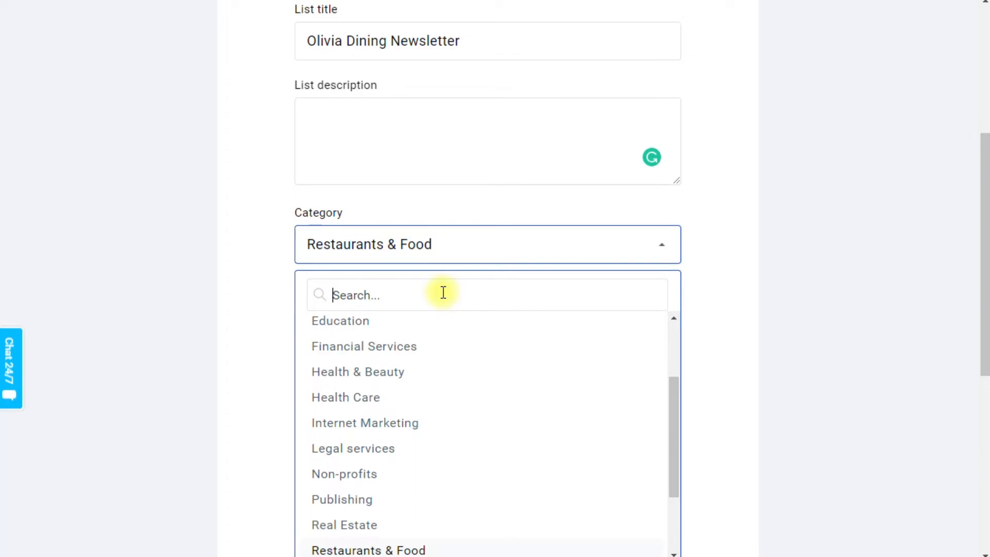
pyautogui.moveTo(672, 395); pyautogui.dragTo(670, 413)
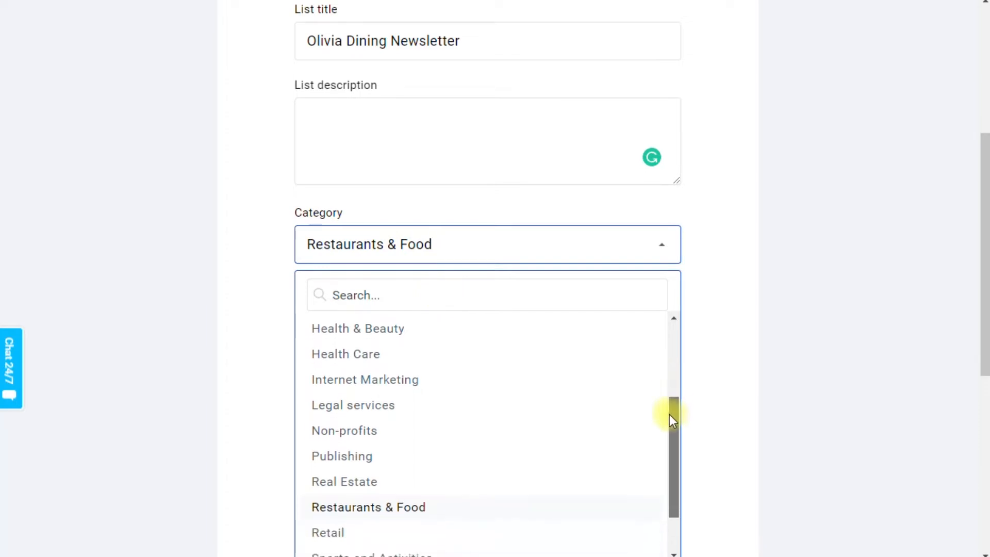
pyautogui.scroll(2, 360, 409)
pyautogui.scroll(-2, 361, 410)
pyautogui.scroll(3, 363, 408)
pyautogui.scroll(-3, 368, 361)
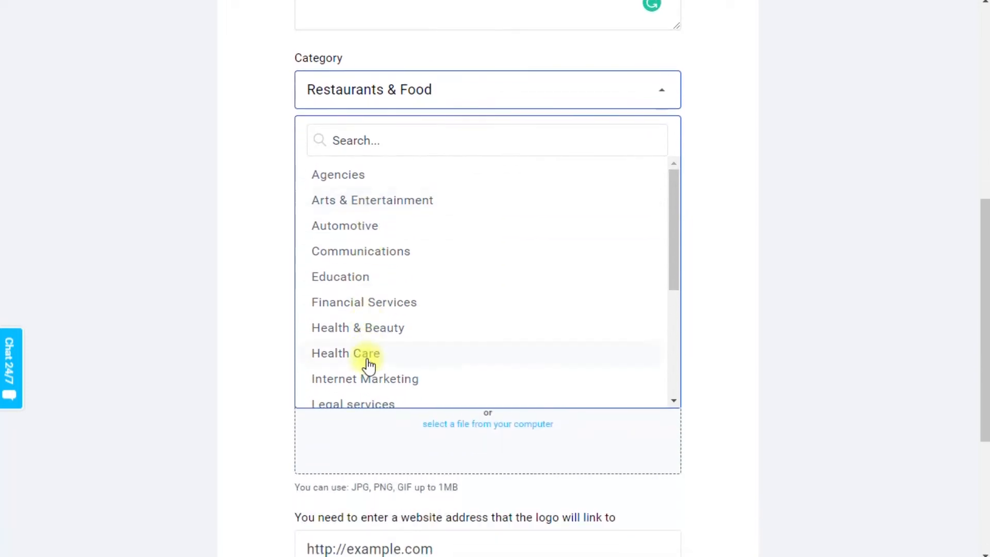
pyautogui.scroll(-5, 526, 296)
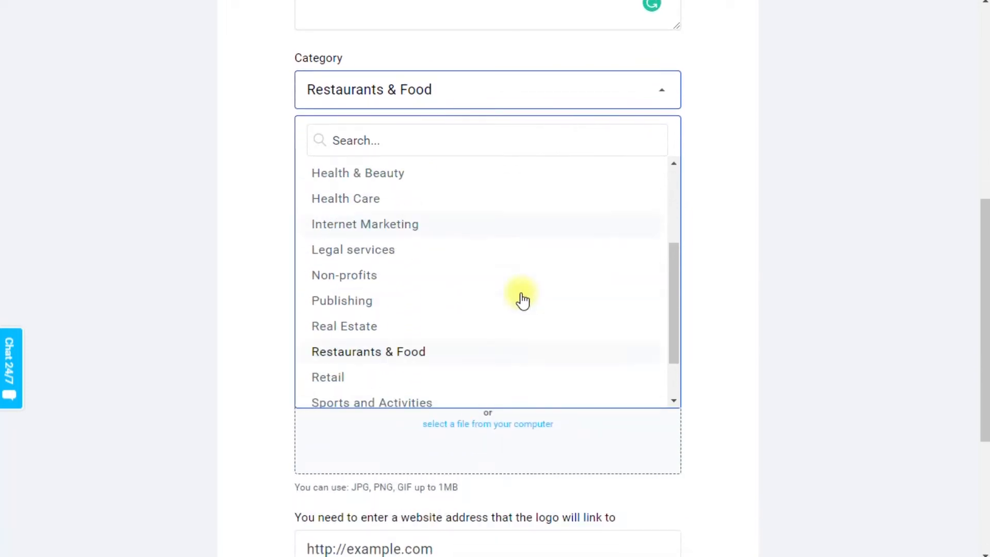
pyautogui.click(388, 289)
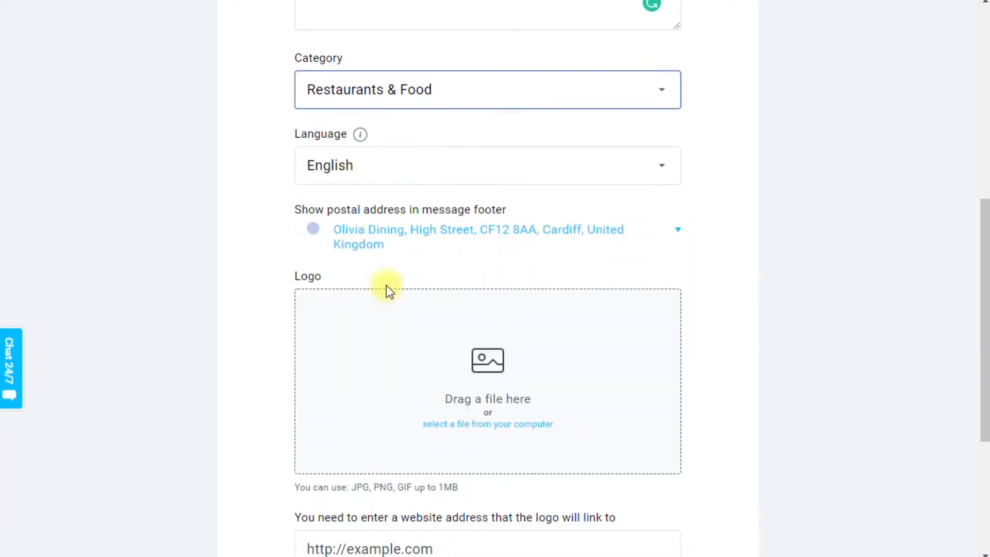
# Expand the postal address details for the message footer and set the address format to Custom.
pyautogui.scroll(4, 785, 391)
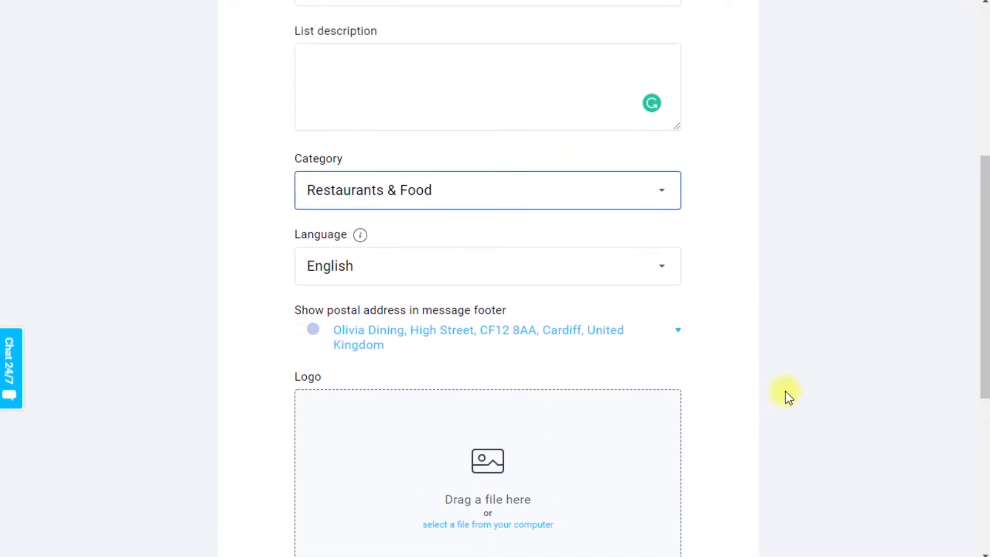
pyautogui.scroll(-3, 768, 307)
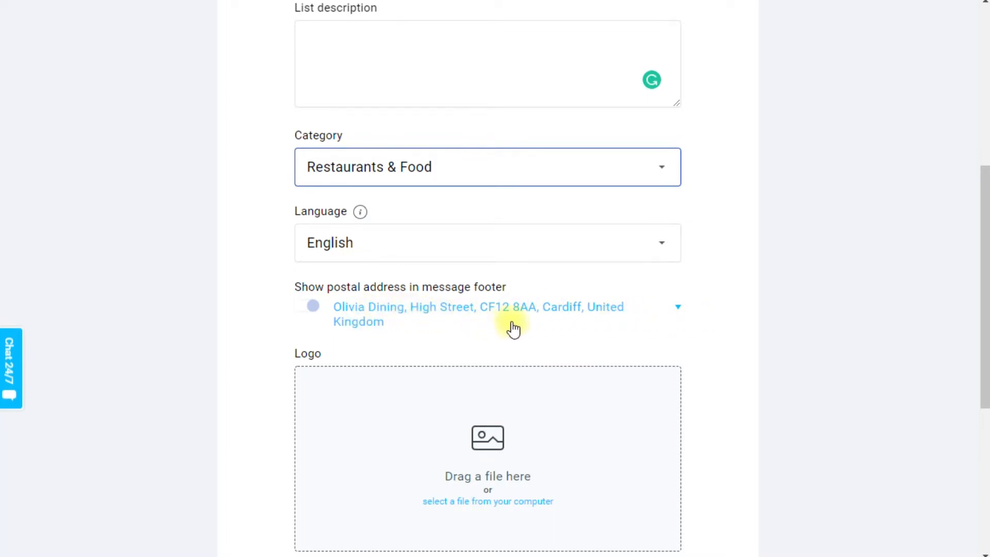
pyautogui.click(678, 310)
pyautogui.scroll(-3, 726, 325)
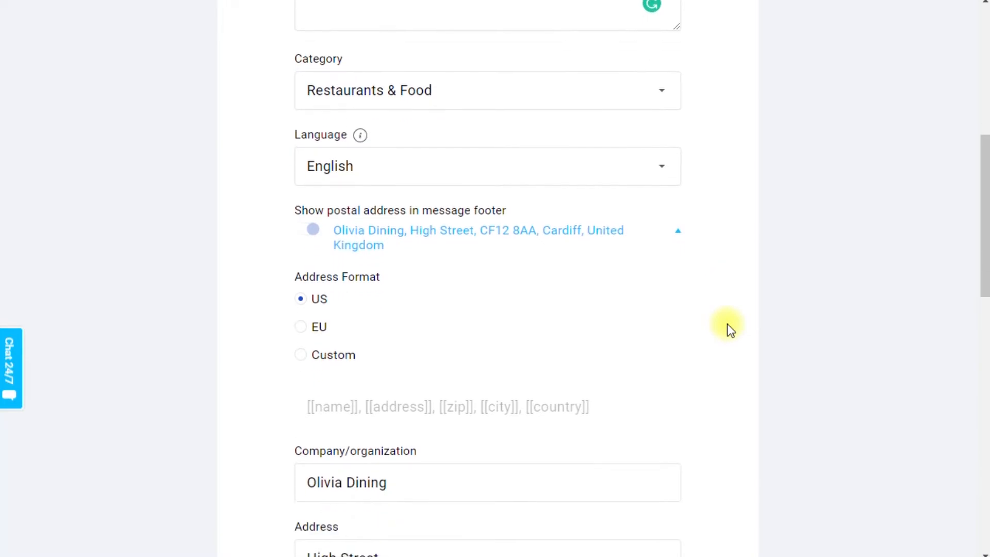
pyautogui.scroll(-1, 727, 326)
pyautogui.scroll(1, 728, 326)
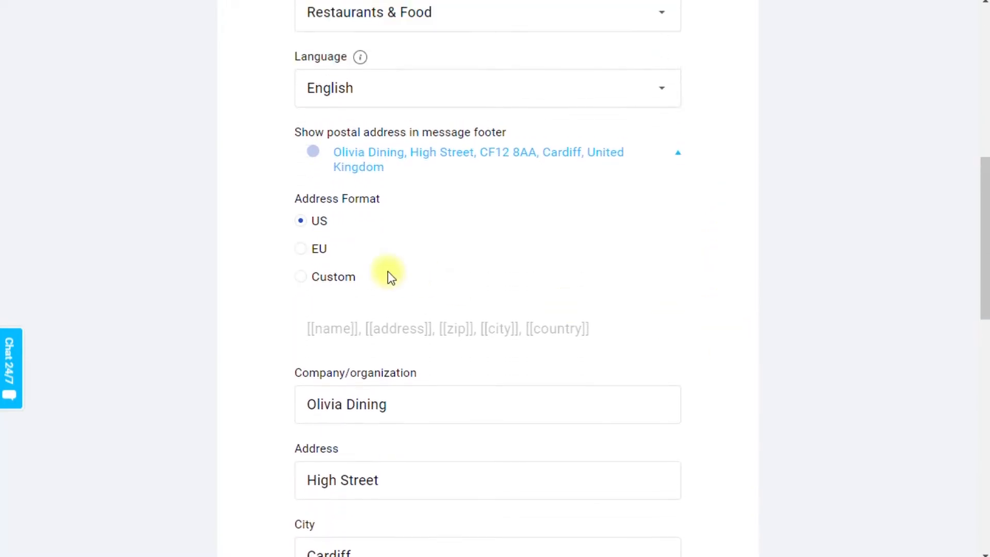
pyautogui.click(319, 251)
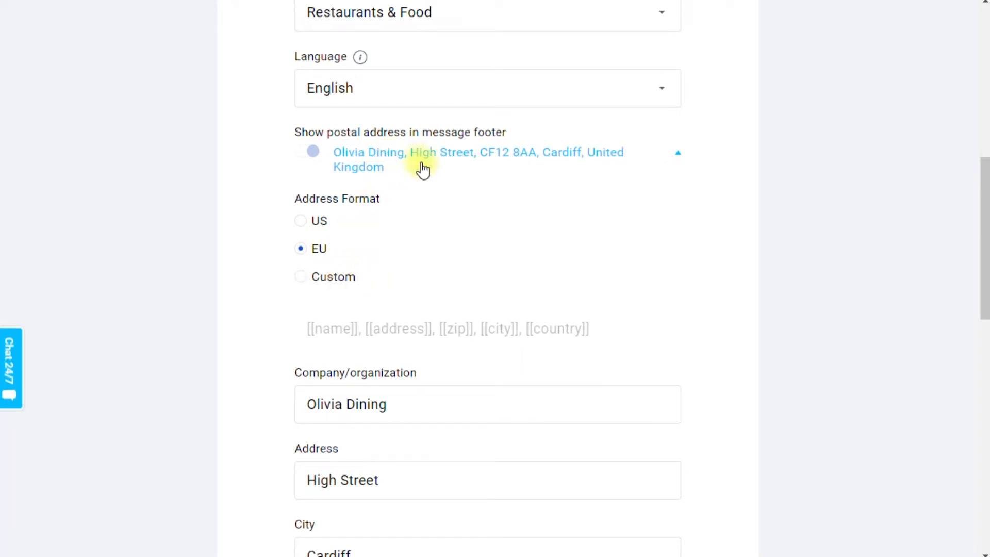
pyautogui.click(301, 277)
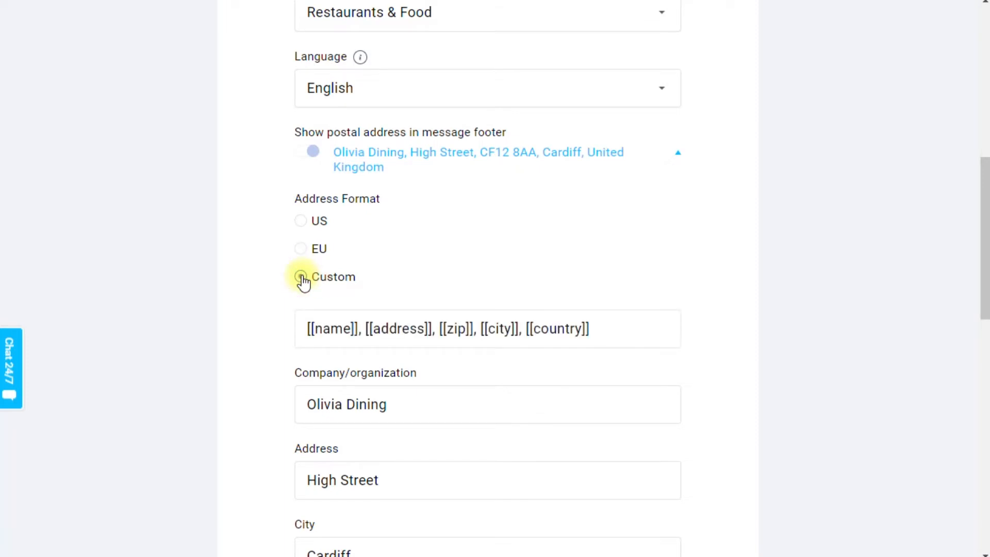
# Rearrange the custom address format so [[zip]] comes after [[city]], followed by a comma and [[country]].
pyautogui.scroll(-2, 376, 302)
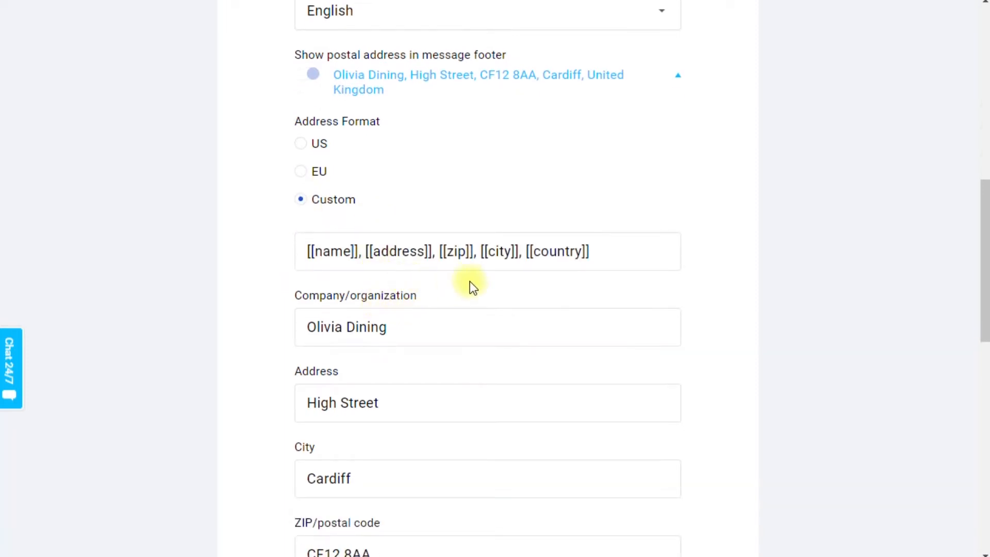
pyautogui.moveTo(437, 252); pyautogui.dragTo(472, 252)
pyautogui.hotkey('ctrl', 'c')
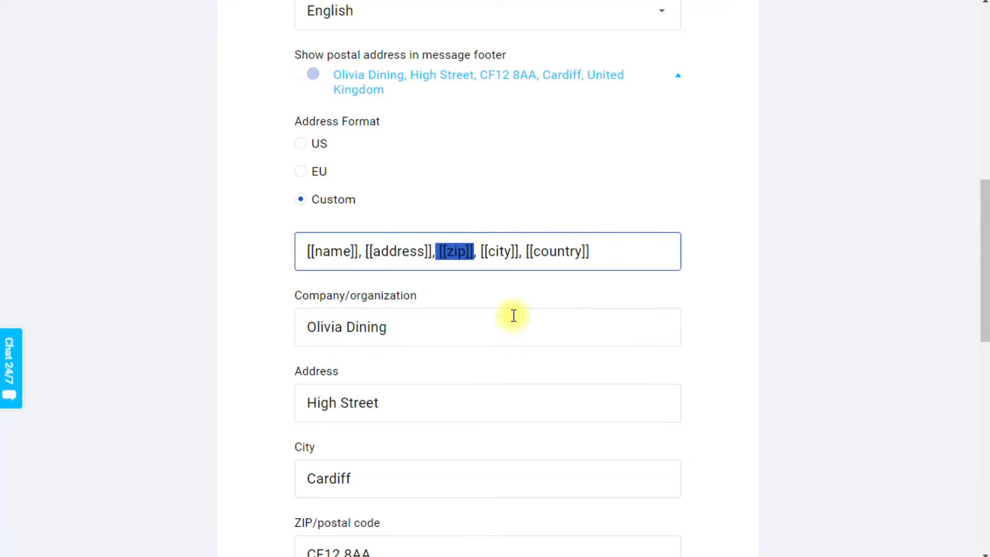
pyautogui.press('BackSpace')
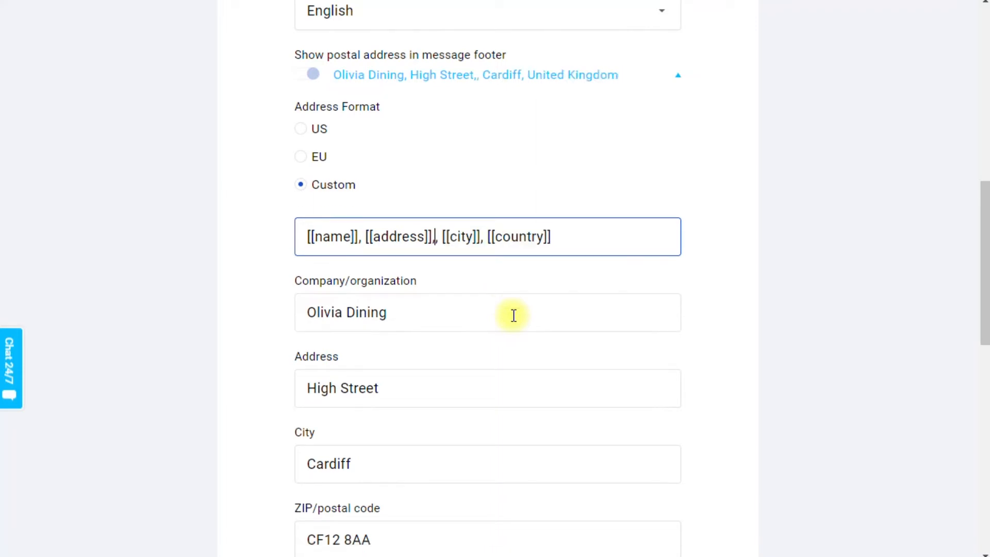
pyautogui.press('Delete')
pyautogui.press('Right')
pyautogui.press('Right')
pyautogui.press('Right')
pyautogui.press('Right')
pyautogui.press('Right')
pyautogui.press('Right')
pyautogui.press('Right')
pyautogui.press('Right')
pyautogui.press('Right')
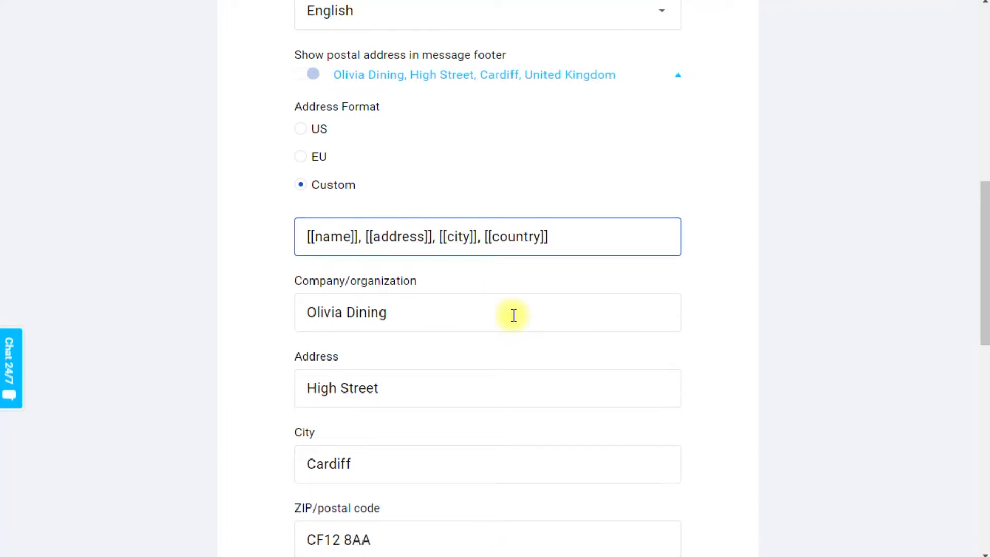
pyautogui.hotkey('ctrl', 'v')
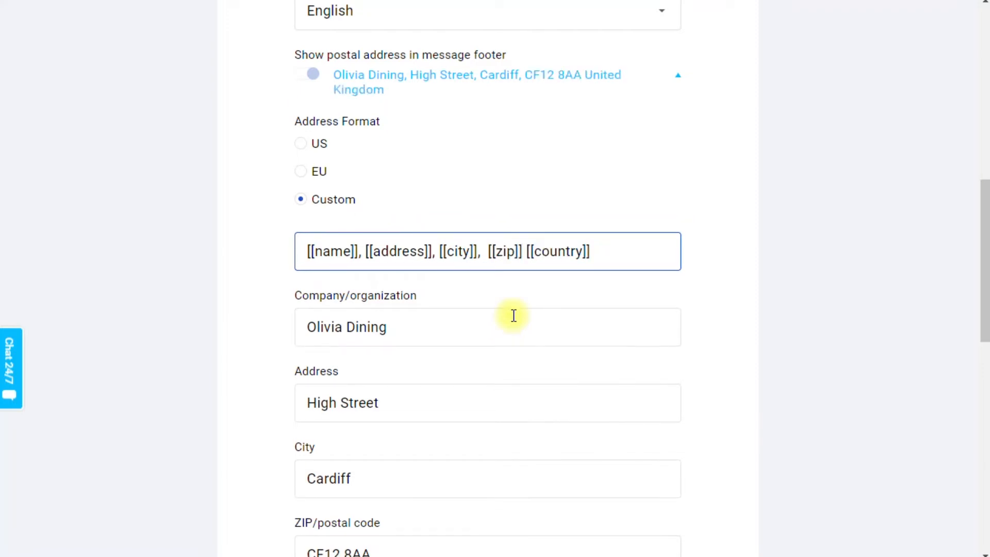
pyautogui.write(',')
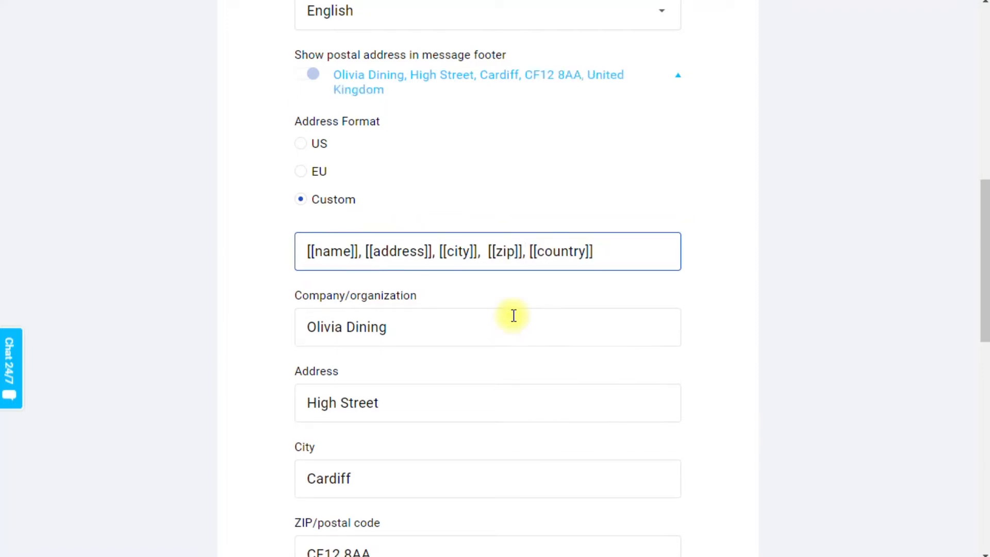
pyautogui.scroll(3, 747, 336)
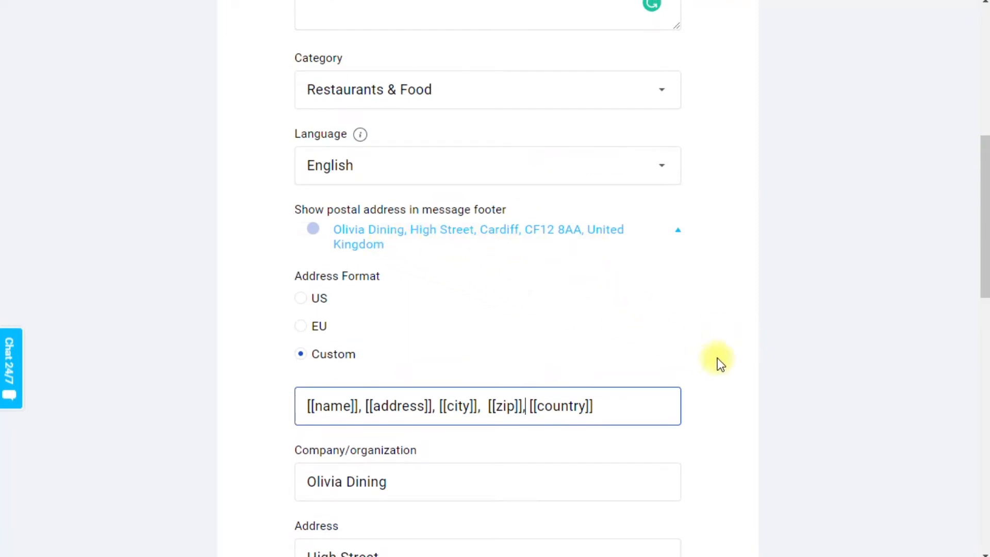
# Add OliviaDiningLogo.png as the list's logo, leaving its website link empty, and save the general settings.
pyautogui.click(678, 231)
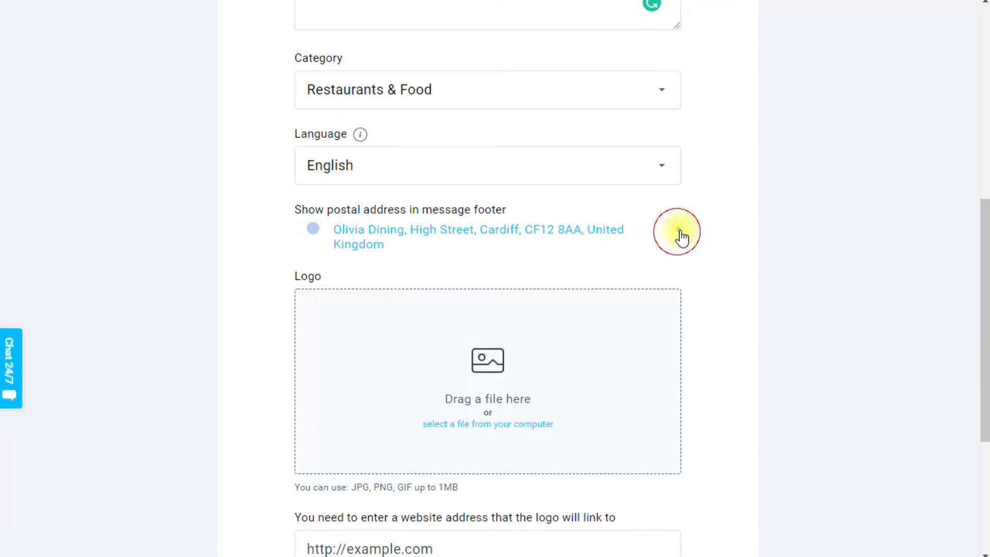
pyautogui.scroll(-3, 783, 276)
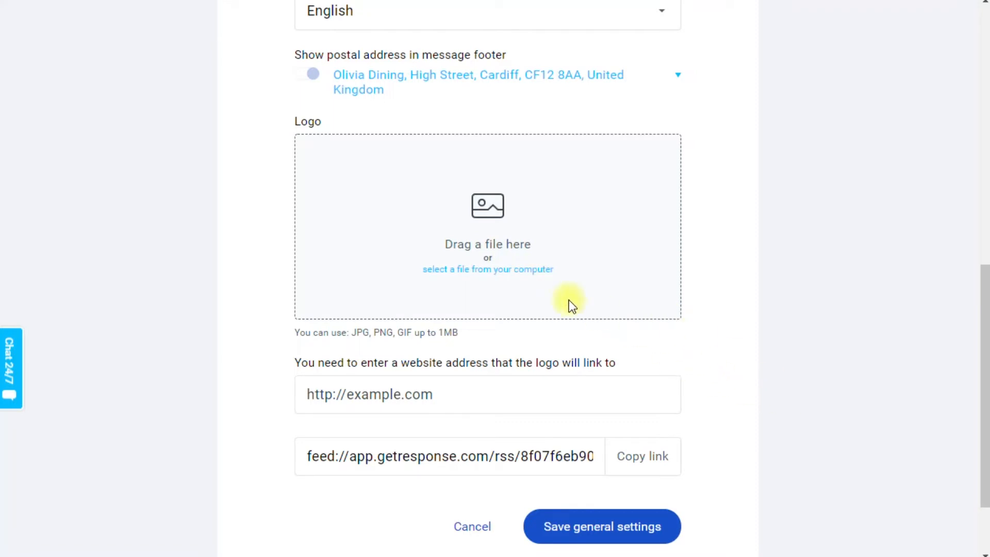
pyautogui.click(513, 271)
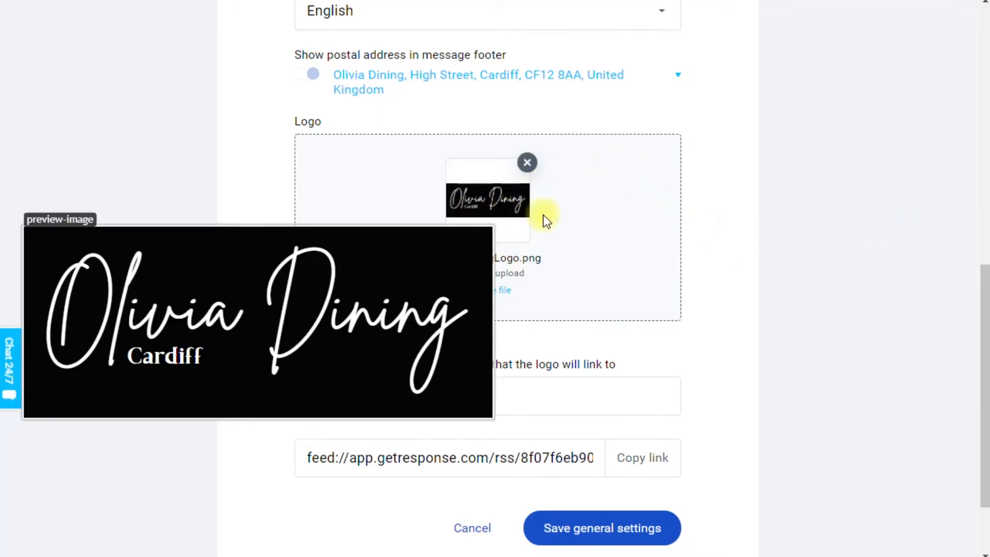
pyautogui.moveTo(522, 208)
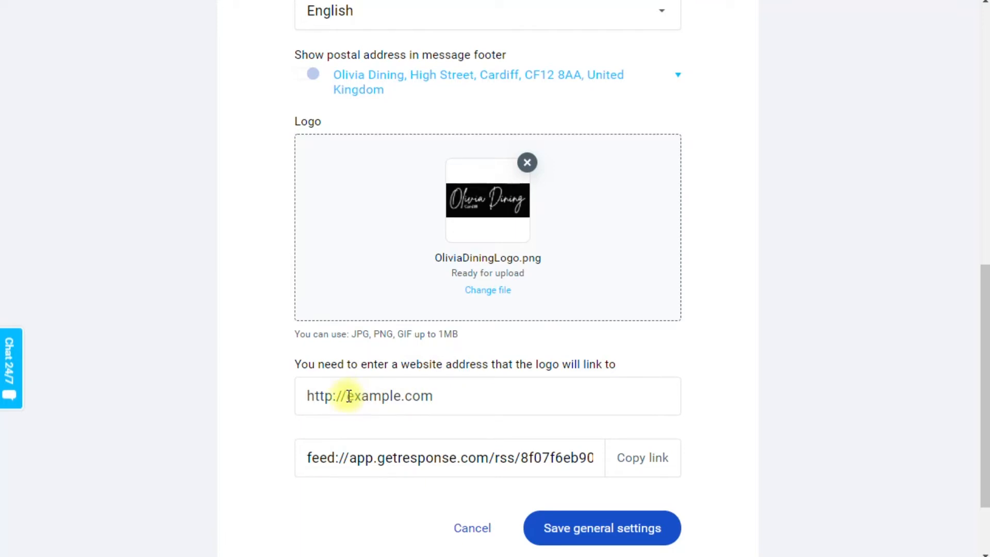
pyautogui.click(407, 398)
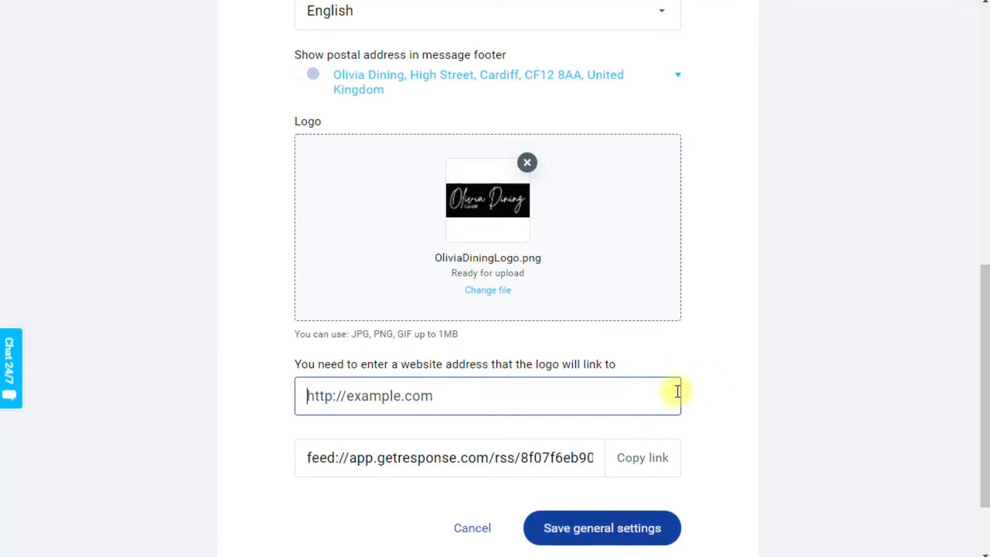
pyautogui.click(592, 533)
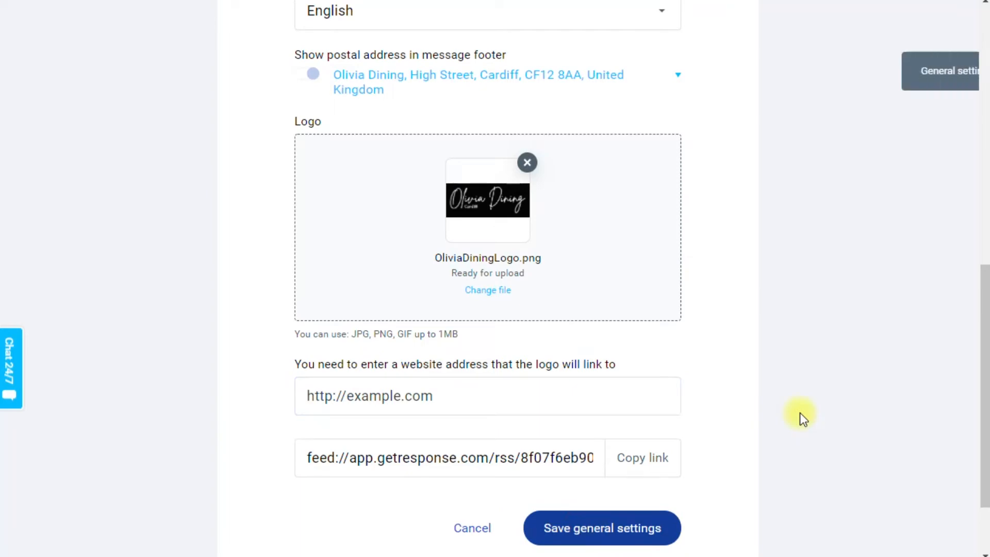
# Open the list's subscription settings and look over the available options.
pyautogui.scroll(1, 800, 413)
pyautogui.scroll(10, 800, 413)
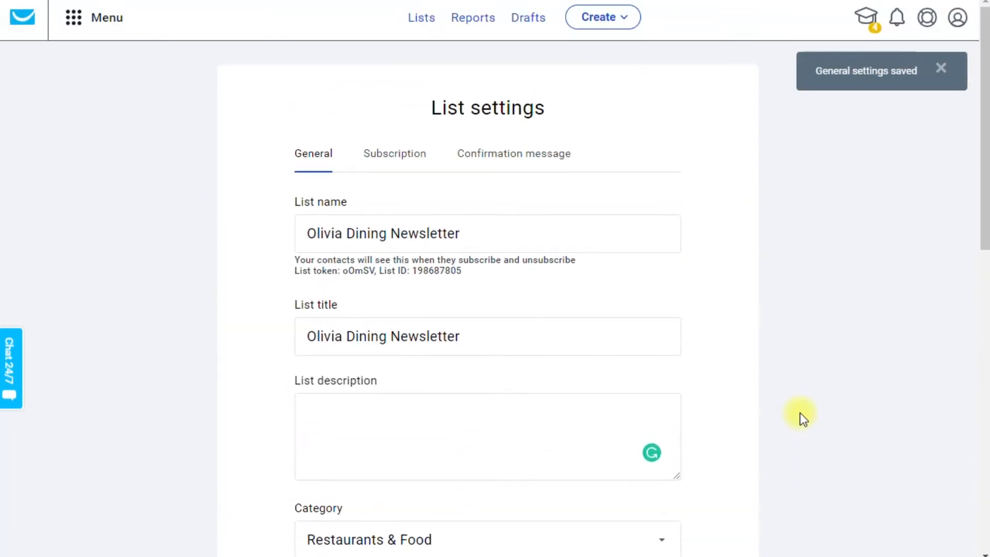
pyautogui.click(403, 159)
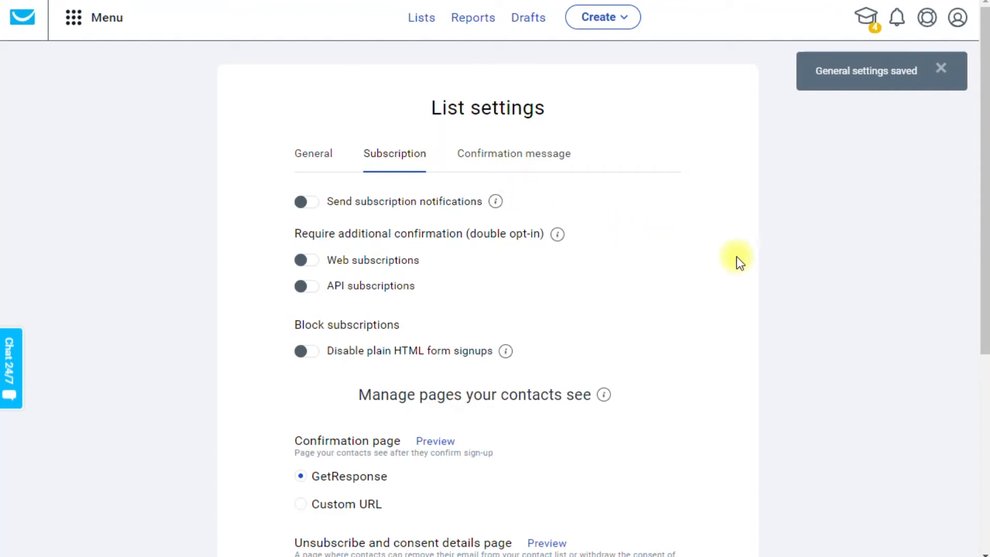
pyautogui.scroll(-4, 732, 257)
pyautogui.scroll(3, 731, 258)
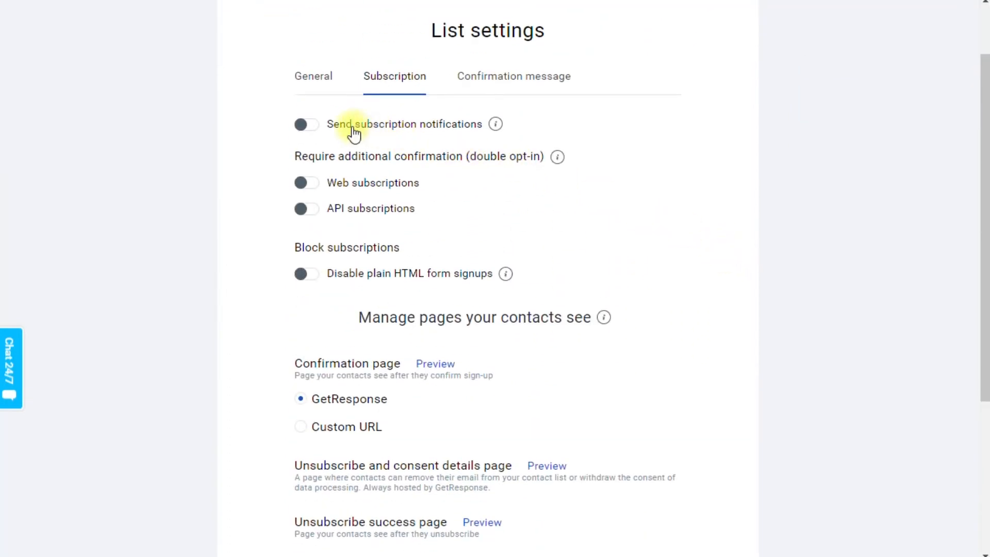
# Try enabling subscription notifications and double opt-in for web subscriptions, switching each one off again.
pyautogui.click(312, 128)
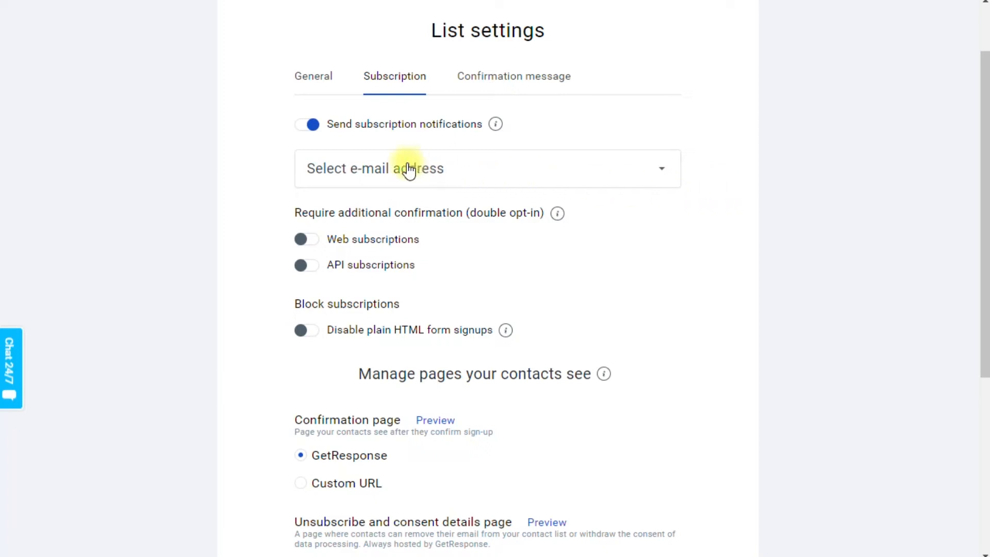
pyautogui.click(307, 129)
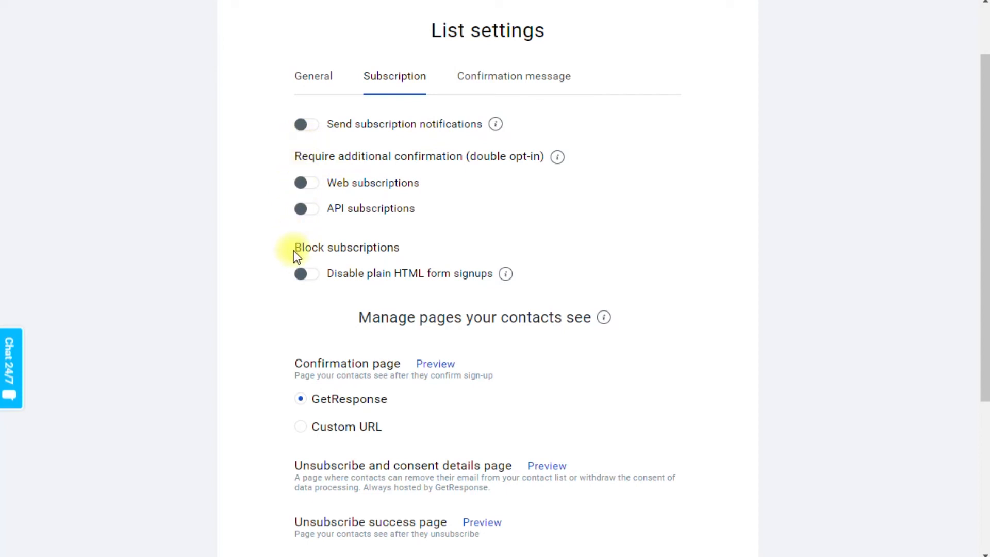
pyautogui.click(307, 184)
pyautogui.click(299, 184)
# Preview the confirmation page that contacts see after confirming their sign-up, and close the preview.
pyautogui.scroll(-3, 303, 286)
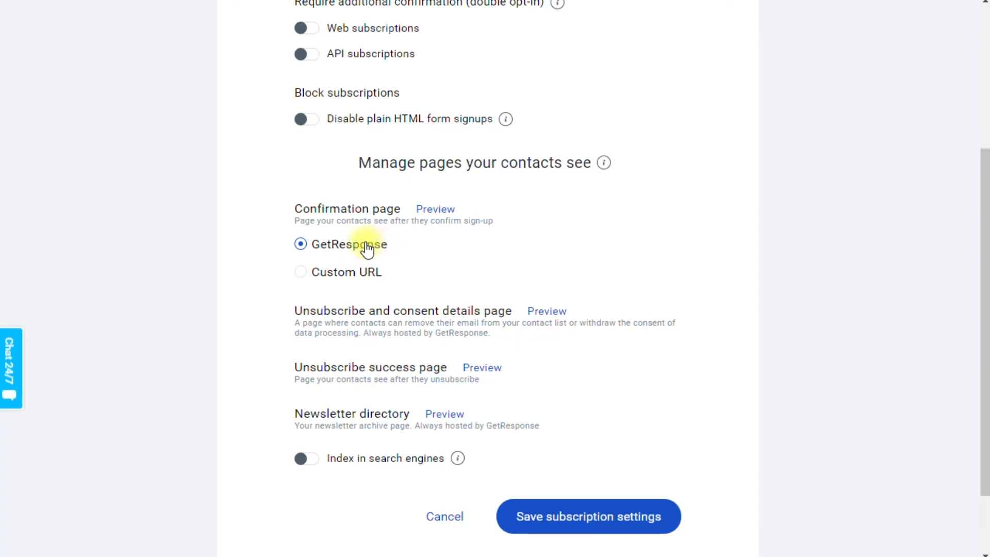
pyautogui.click(433, 212)
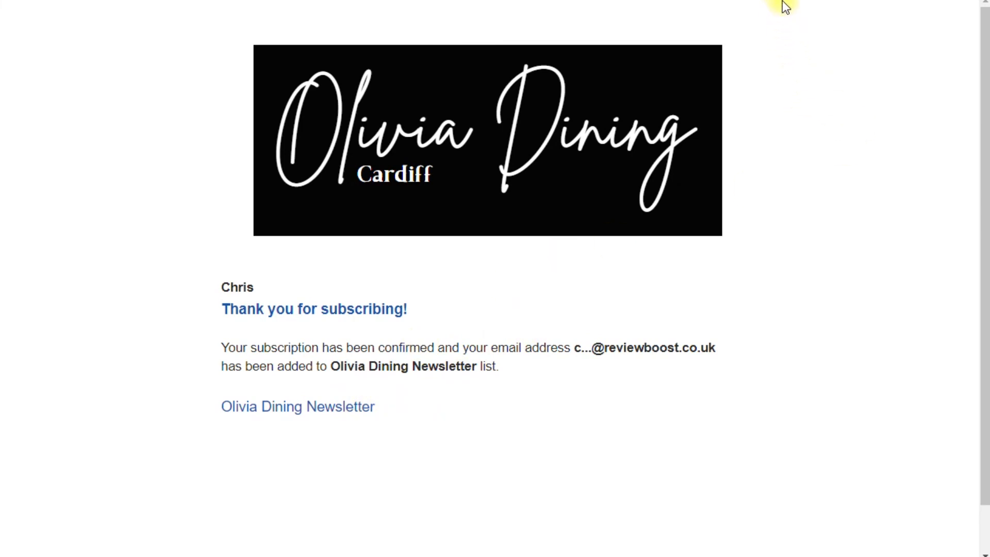
pyautogui.click(805, 0)
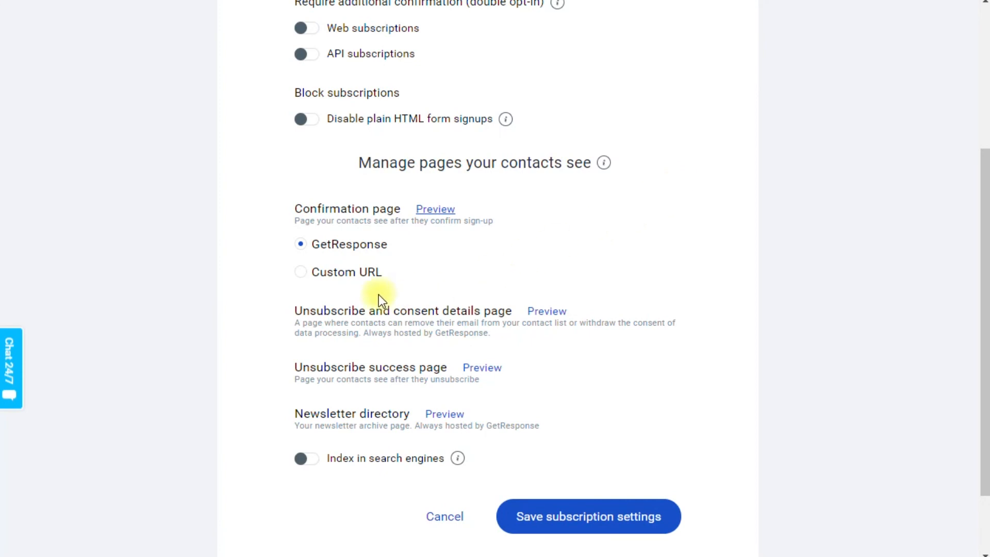
# Try the custom URL option for the confirmation page, leaving its address empty.
pyautogui.click(301, 274)
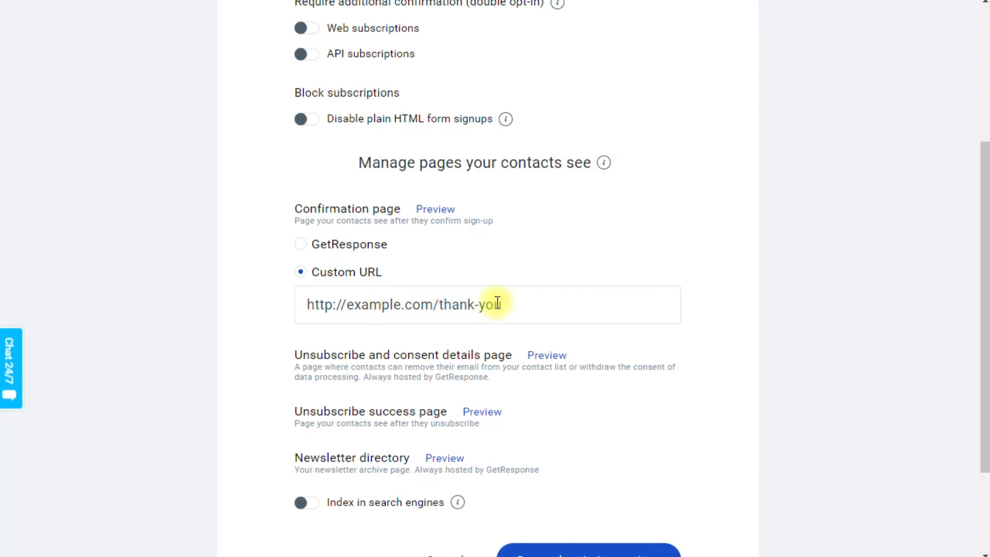
pyautogui.click(330, 304)
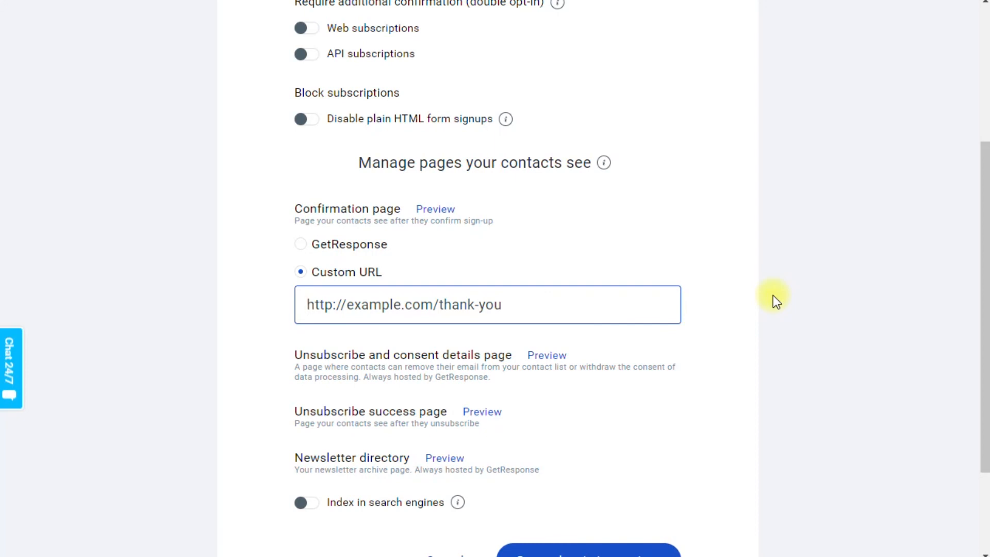
pyautogui.click(788, 278)
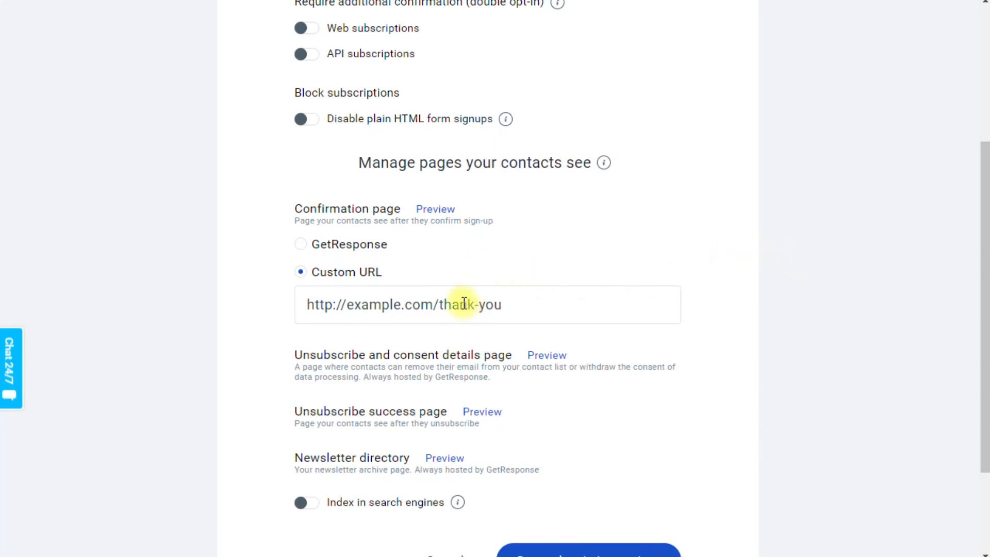
# Set the confirmation page to the GetResponse option and save the subscription settings.
pyautogui.click(301, 245)
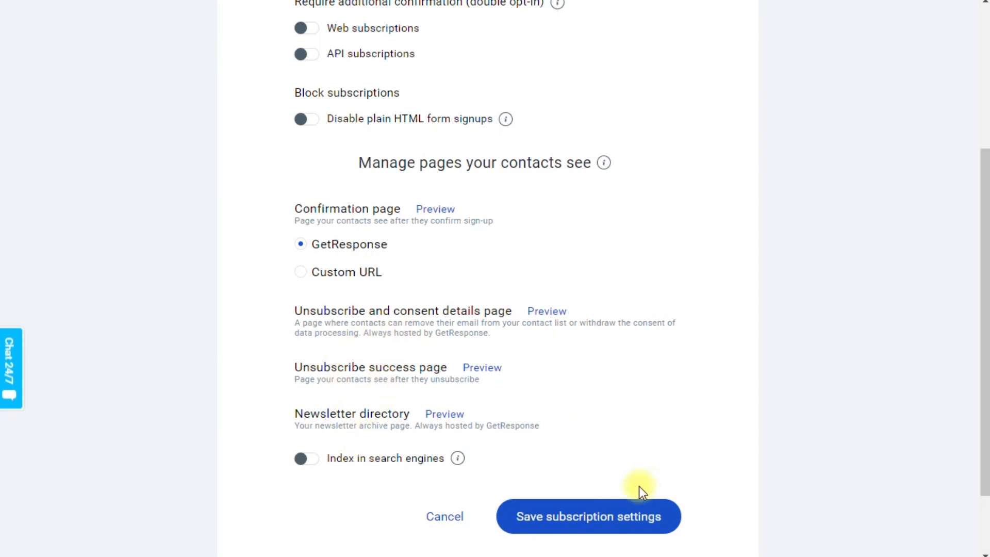
pyautogui.click(591, 525)
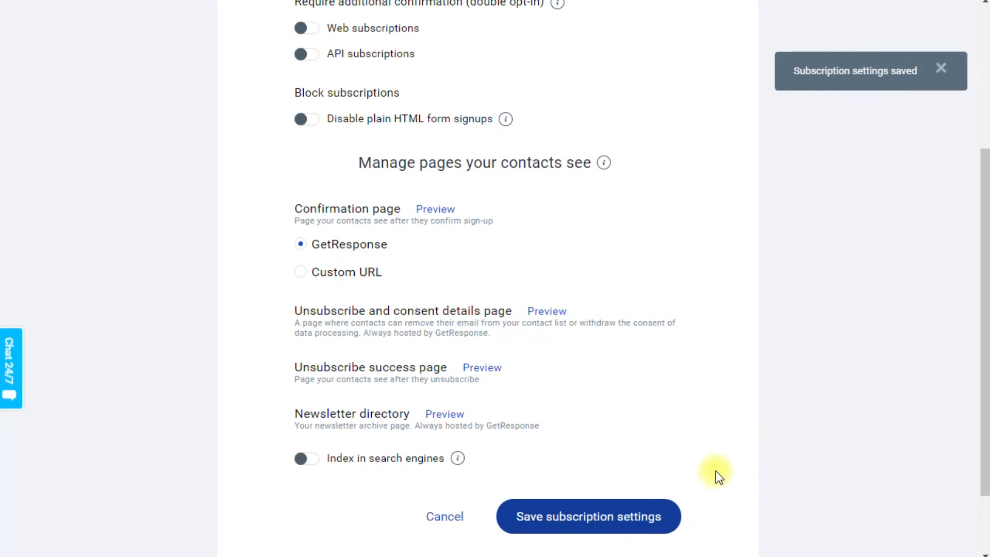
# Review the list's confirmation message settings and return to the subscription settings.
pyautogui.scroll(5, 716, 469)
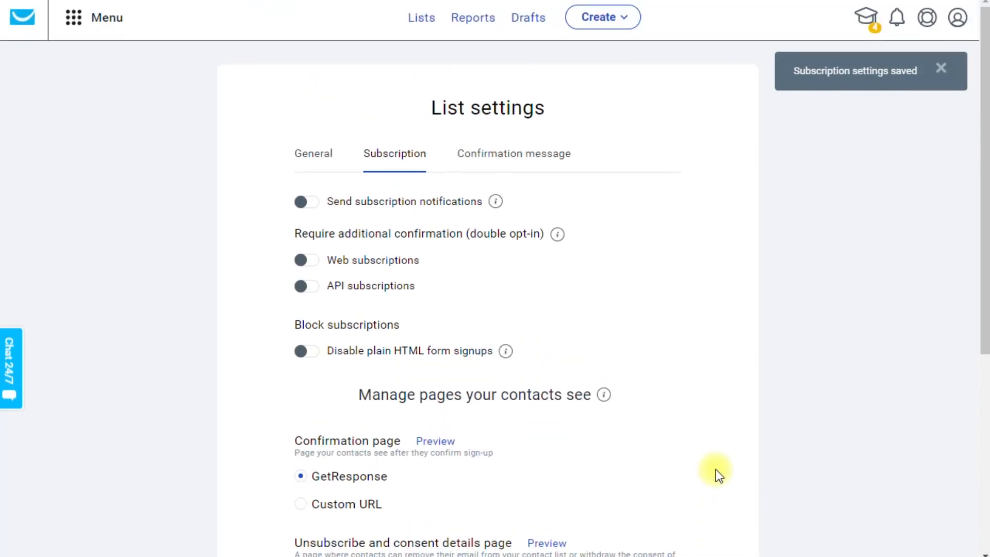
pyautogui.click(499, 163)
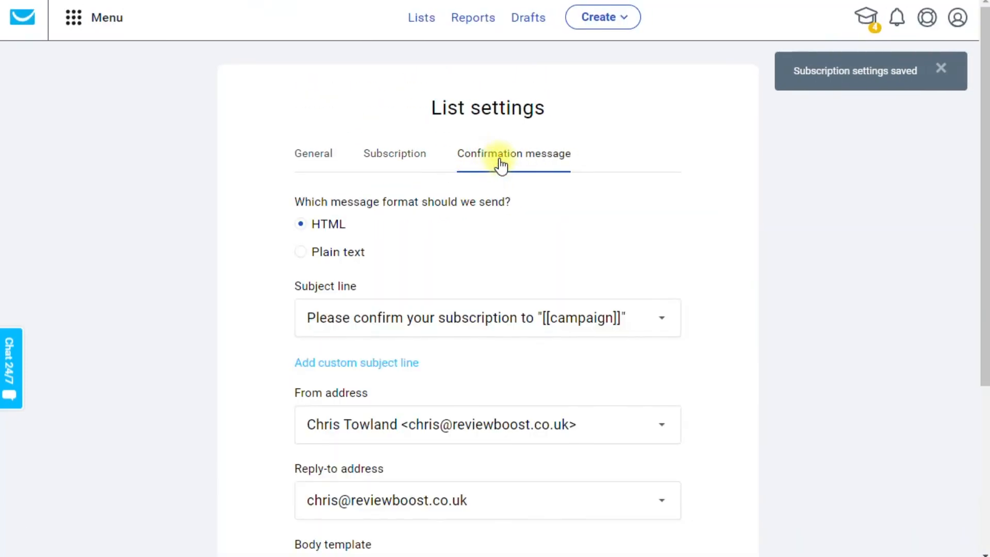
pyautogui.scroll(-3, 680, 239)
pyautogui.scroll(3, 679, 240)
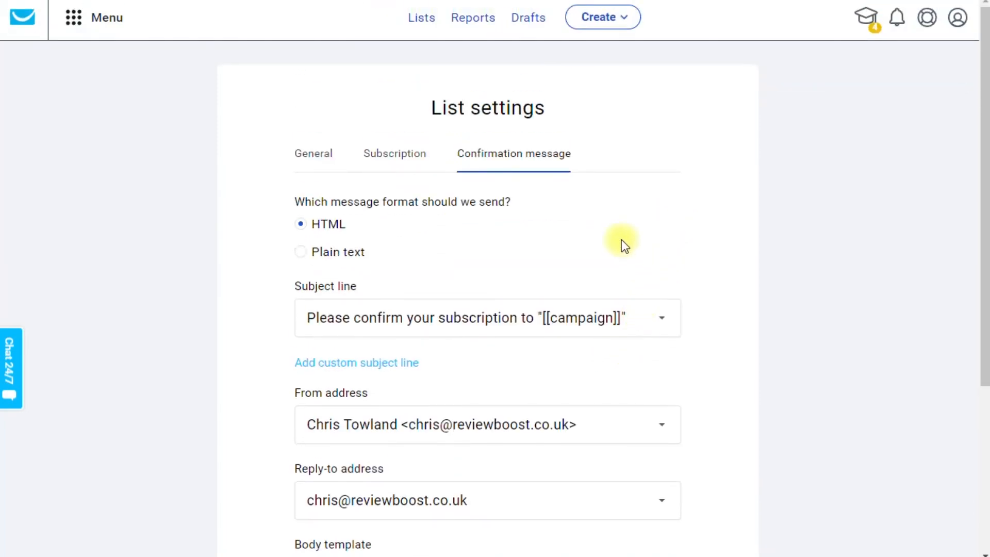
pyautogui.click(396, 158)
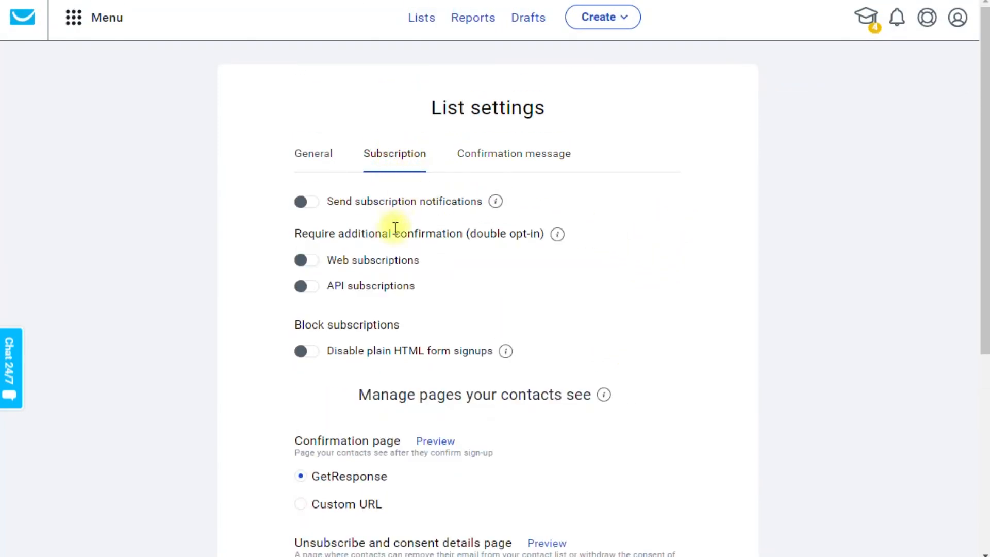